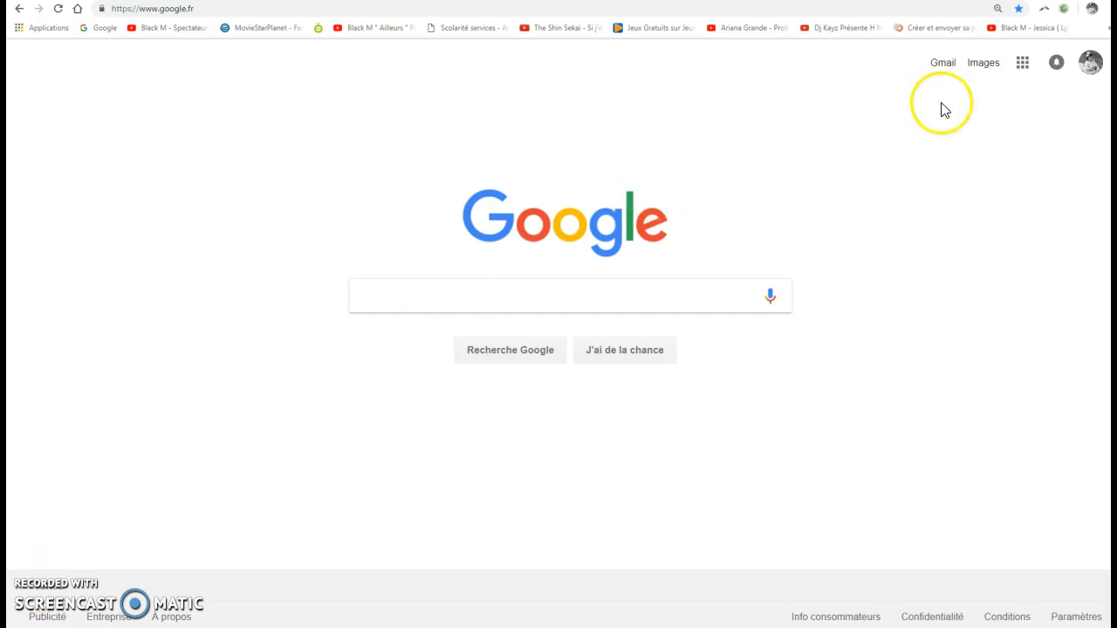
Open Google Drive and create a new blank Google Forms form in Mon Drive.
left_click(1022, 65)
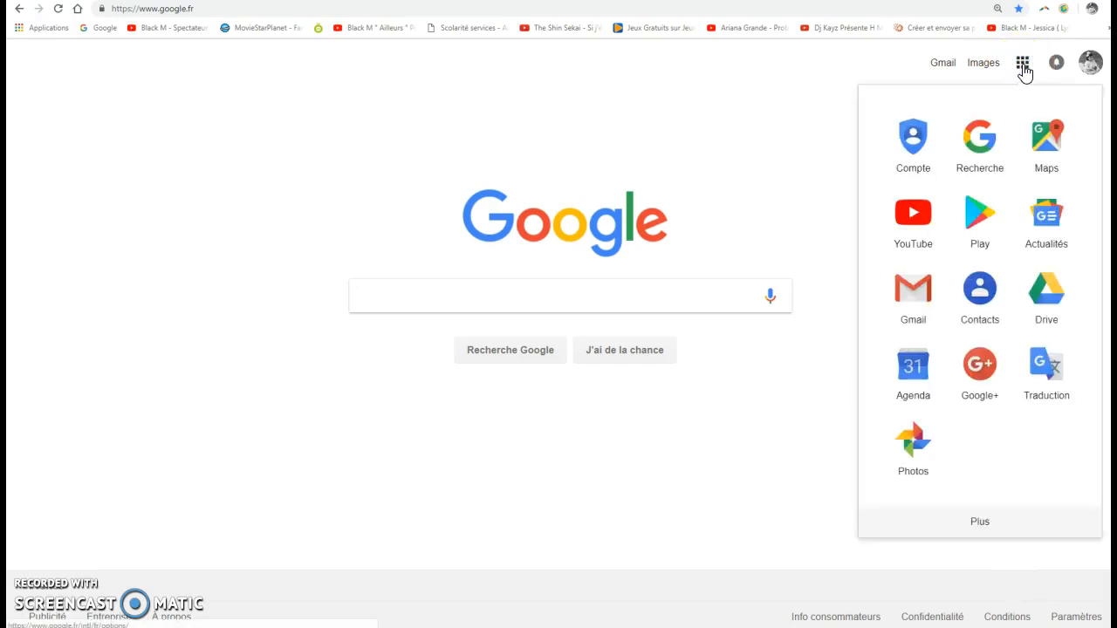
left_click(1051, 295)
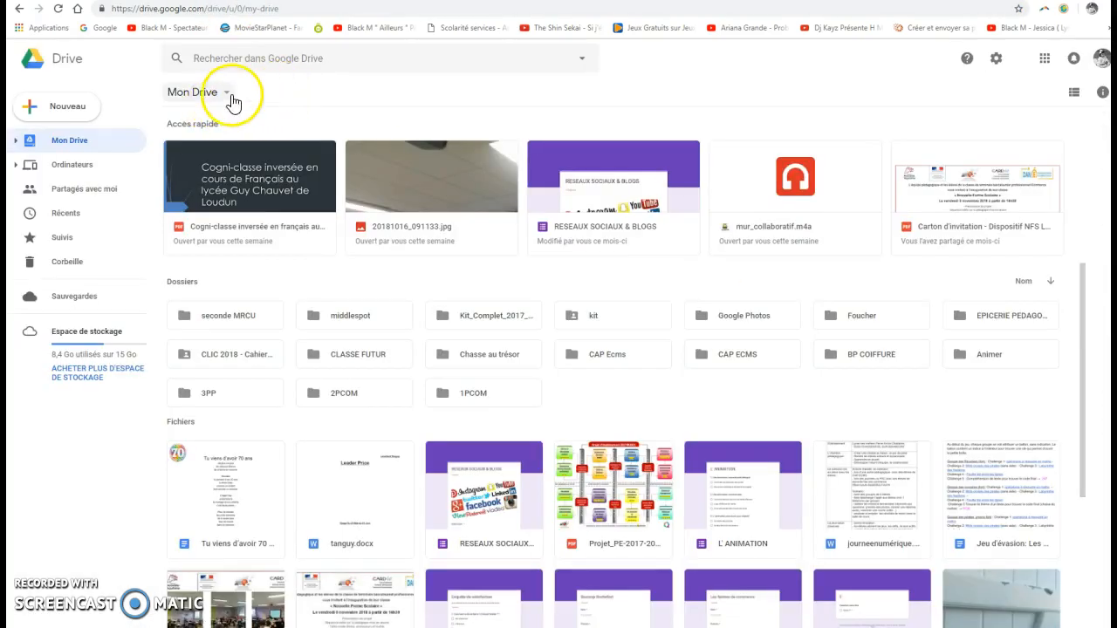
left_click(227, 94)
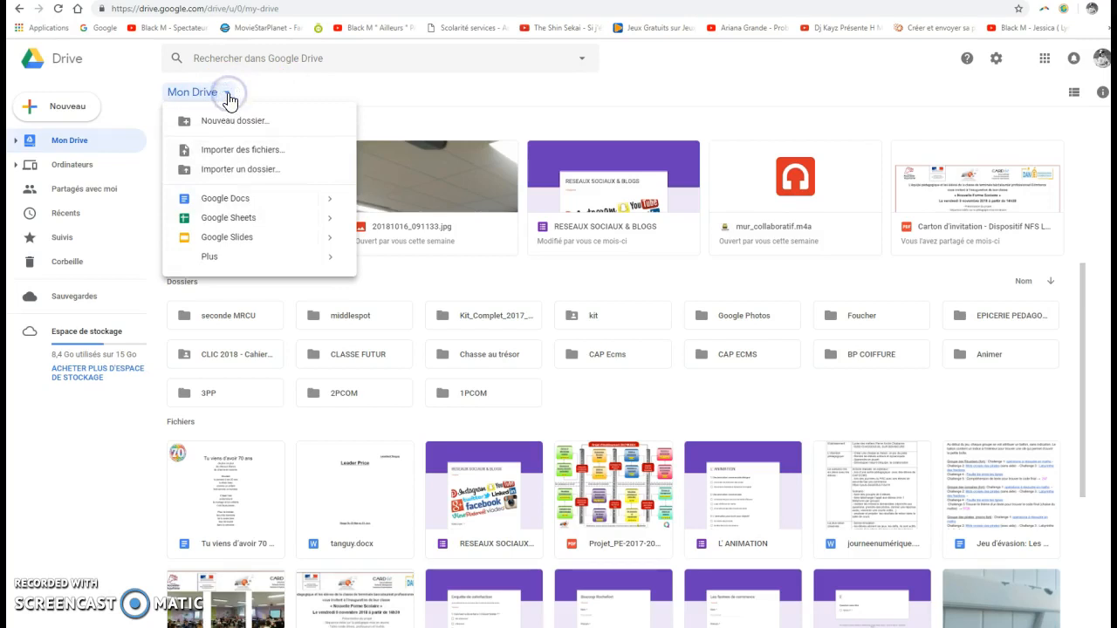
mouse_move(226, 265)
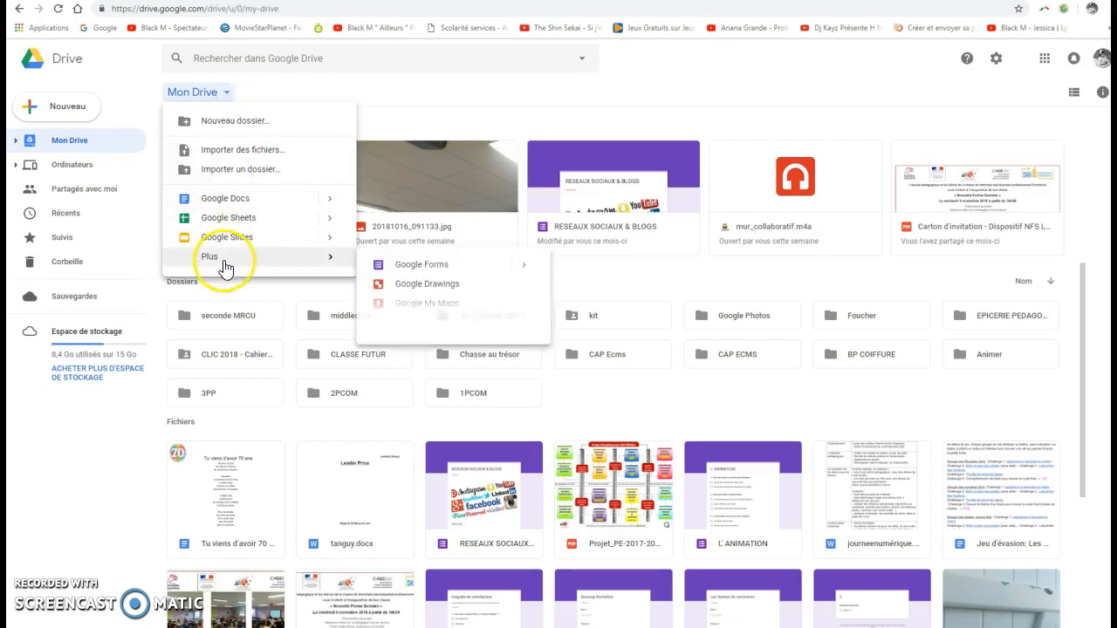
left_click(452, 267)
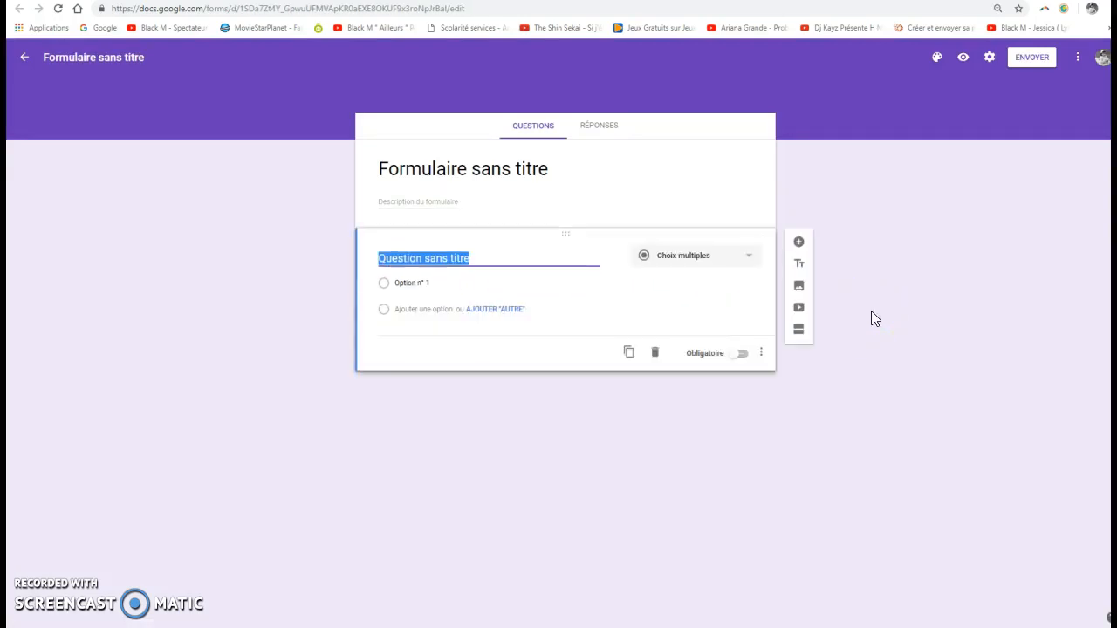
Title the form "ENQUETE DE SATISFACTION".
left_click(587, 170)
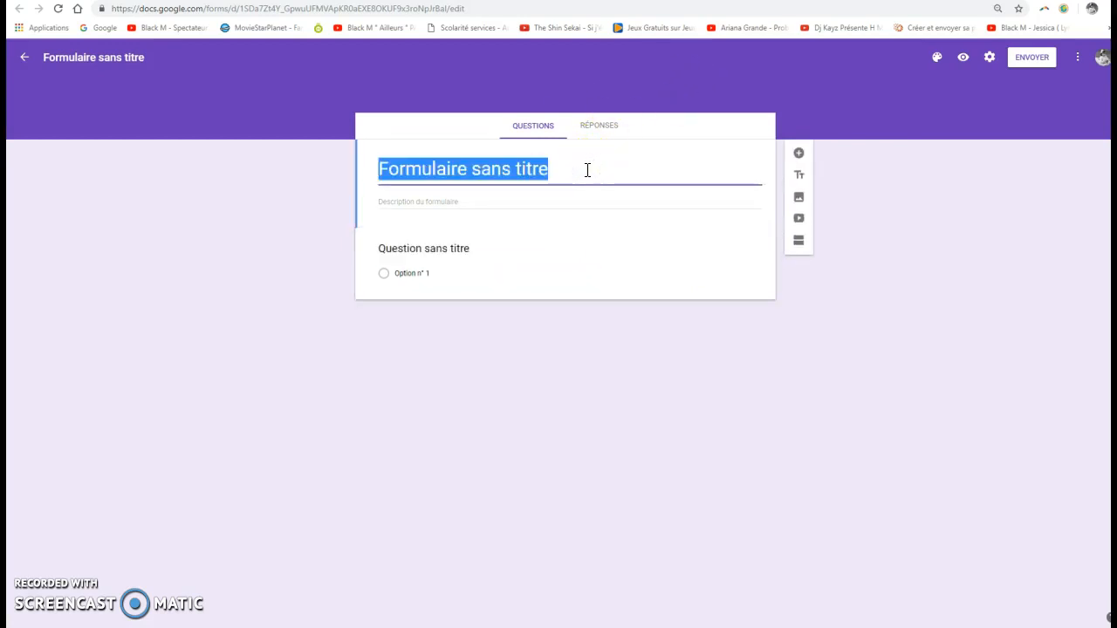
type("ENQ")
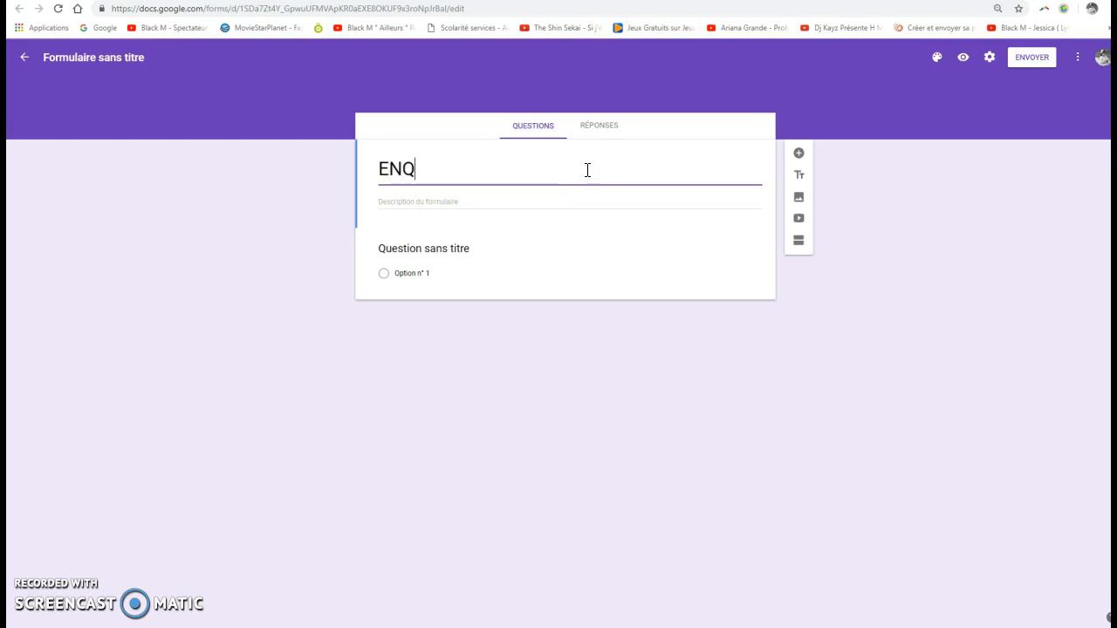
type("UETE DE")
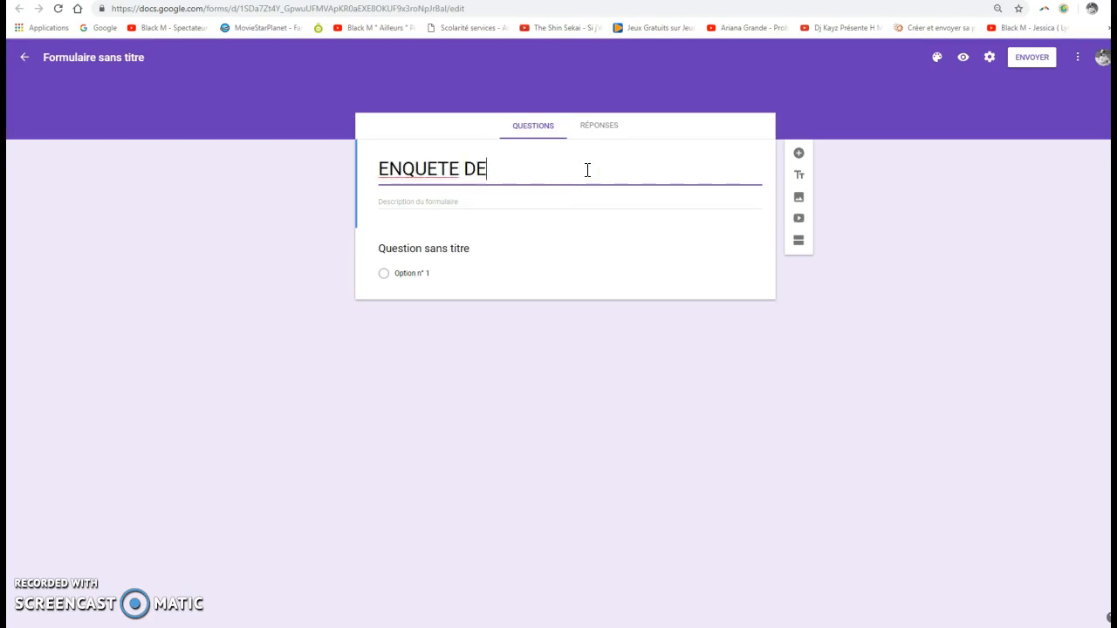
type(" SATISFACTION")
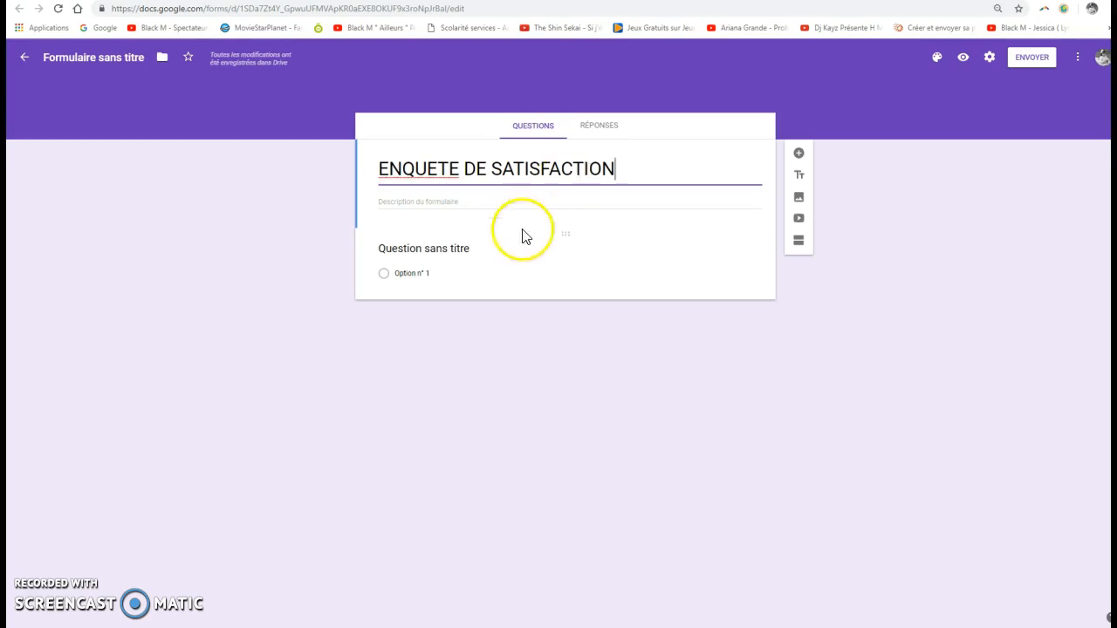
Enter "Phrase d'introduction" as the form description.
left_click(480, 200)
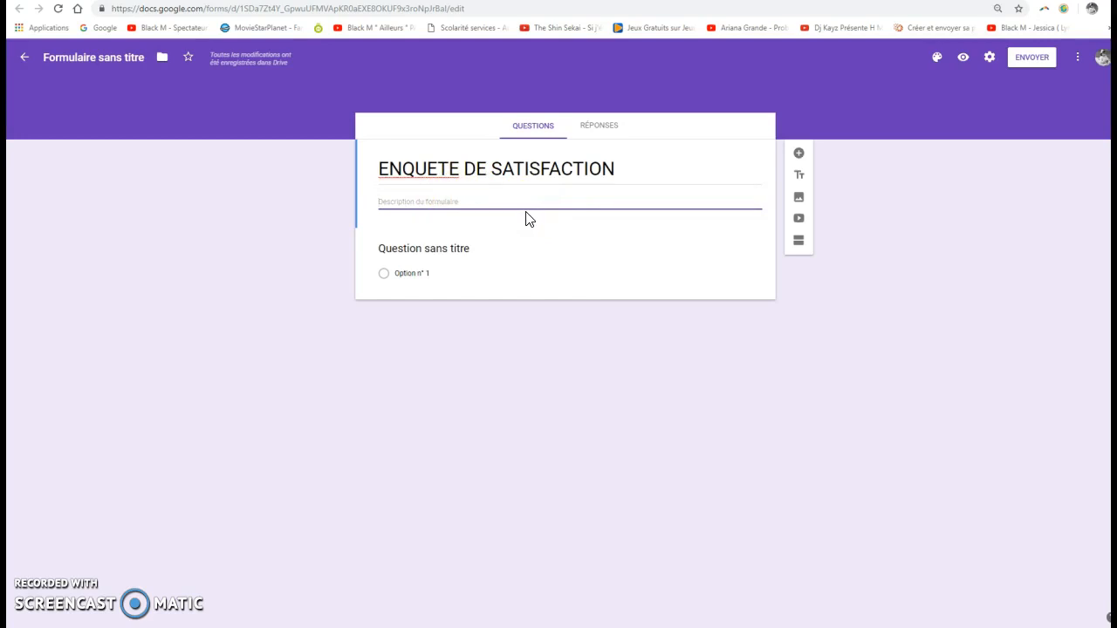
type("Phrase d'indtroduction")
left_click(416, 200)
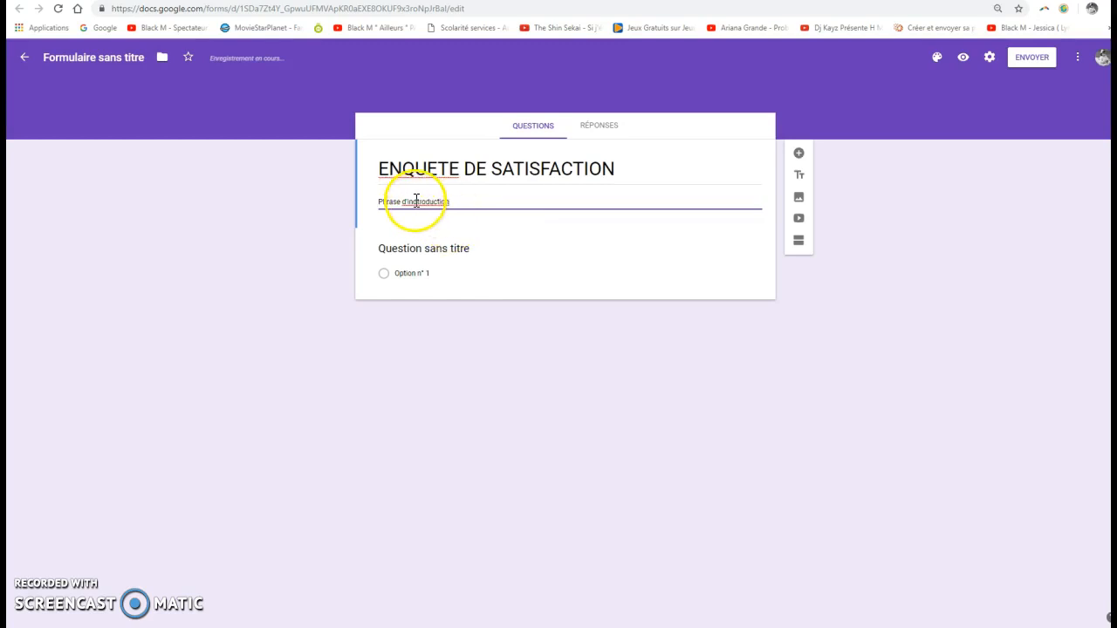
key("BackSpace")
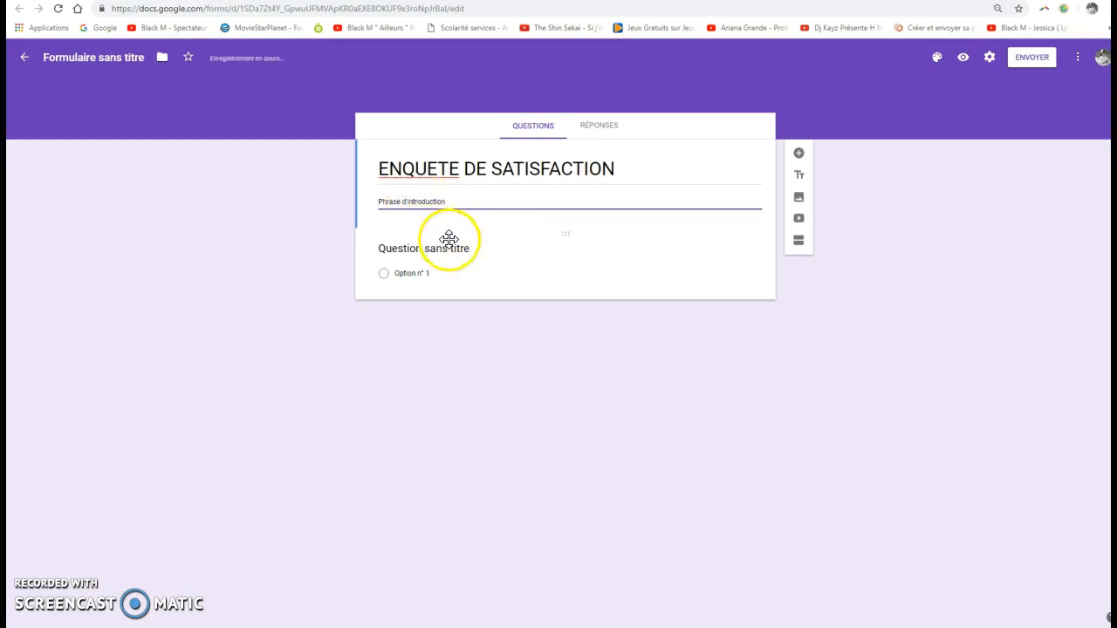
Replace the untitled question's text with "1. Comment votre enfant a-t-il trouvé l'atelier ?".
left_click(449, 246)
left_click(381, 250)
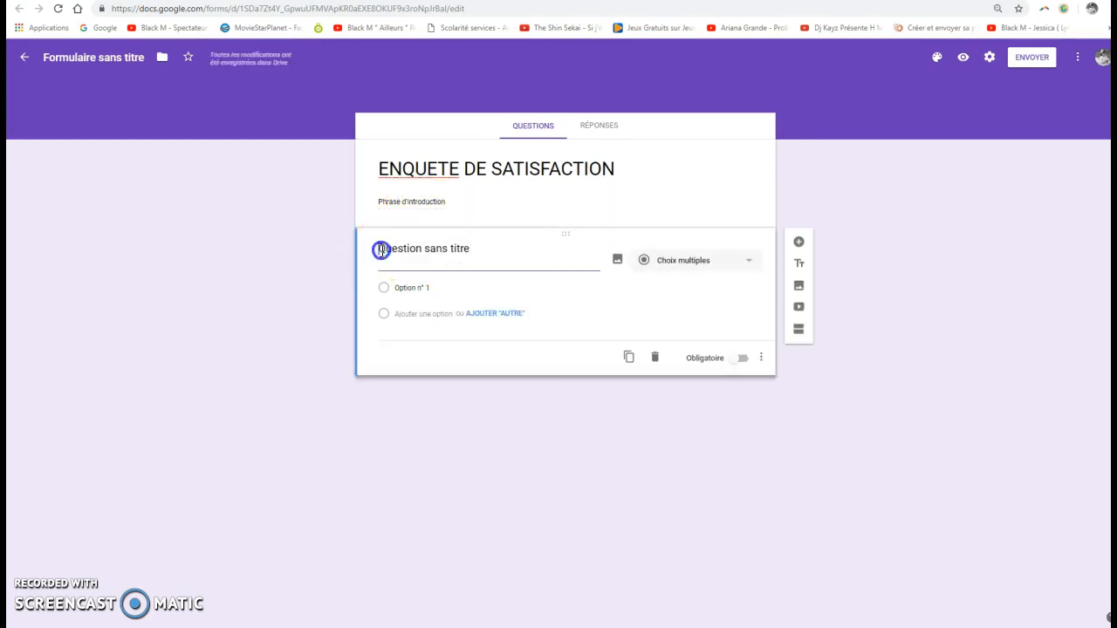
type("1.")
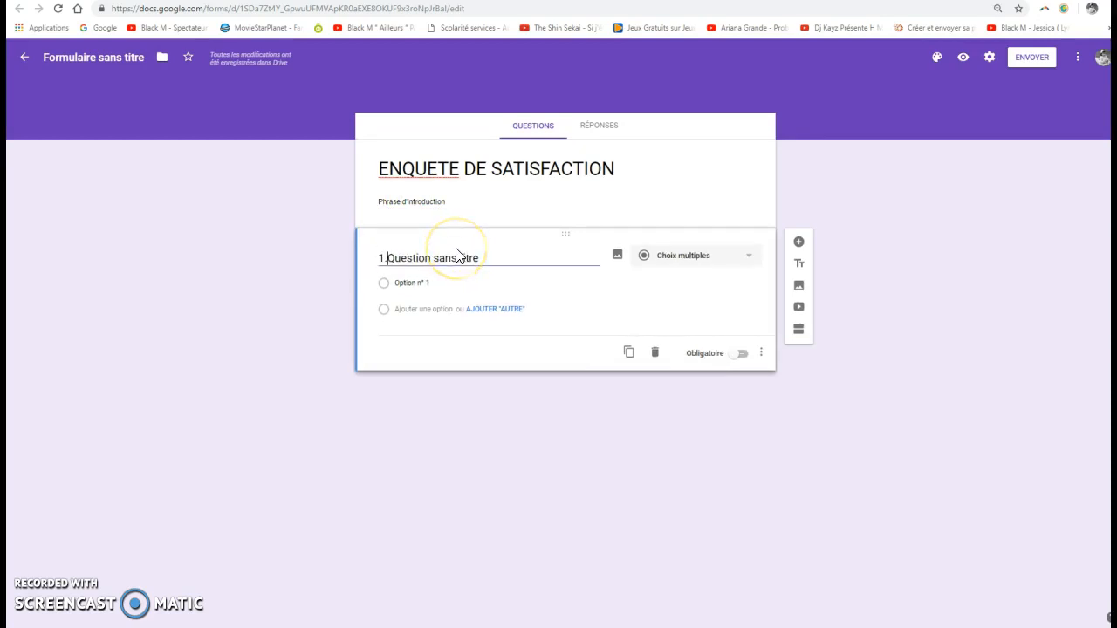
key("Delete")
key("Delete")
key("Delete")
key("Delete")
key("Delete")
key("Delete")
key("Delete")
key("Delete")
key("Delete")
key("Delete")
key("Delete")
key("Delete")
key("Delete")
key("Delete")
key("Delete")
key("Delete")
key("Delete")
key("Delete")
key("Delete")
type("Comment vo")
type("us")
type(" enfant")
type(" a")
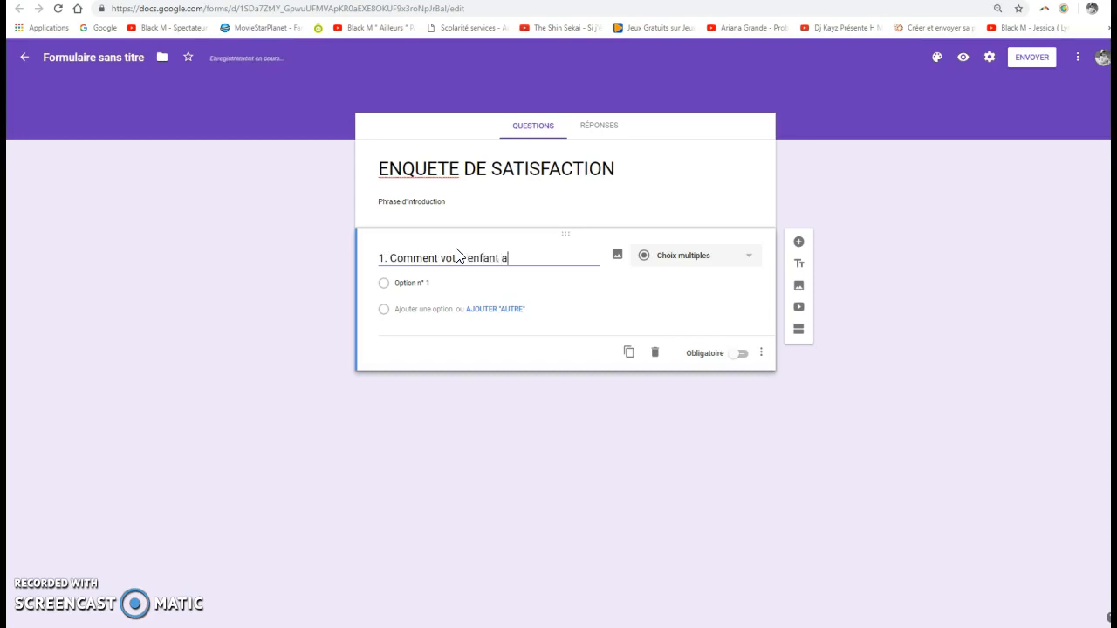
type("-t-il trouvé l'atel")
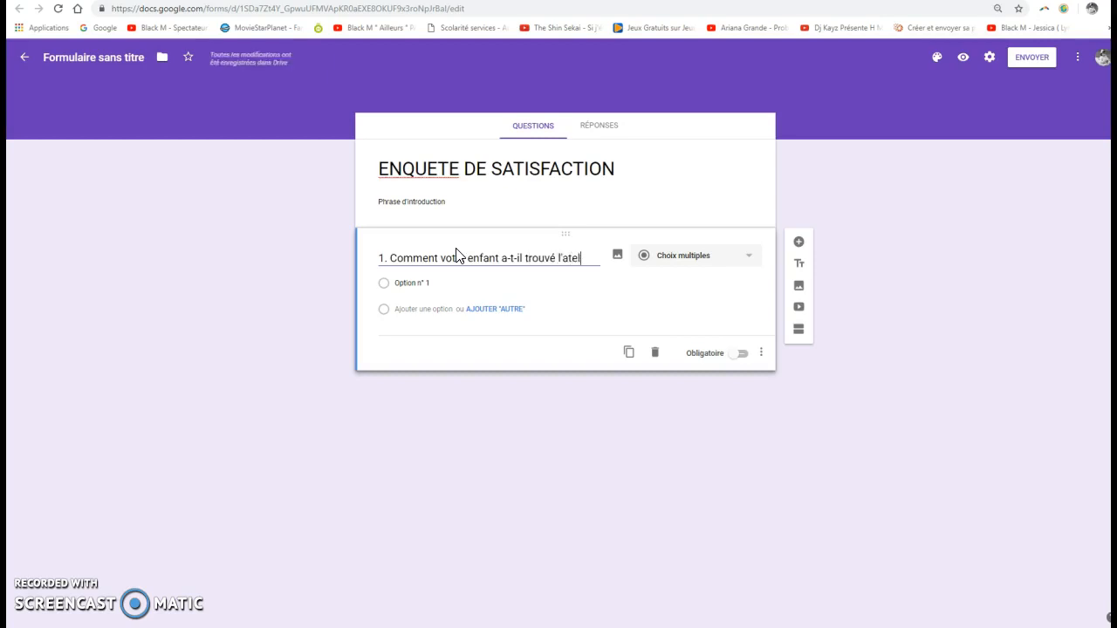
type("ier ?")
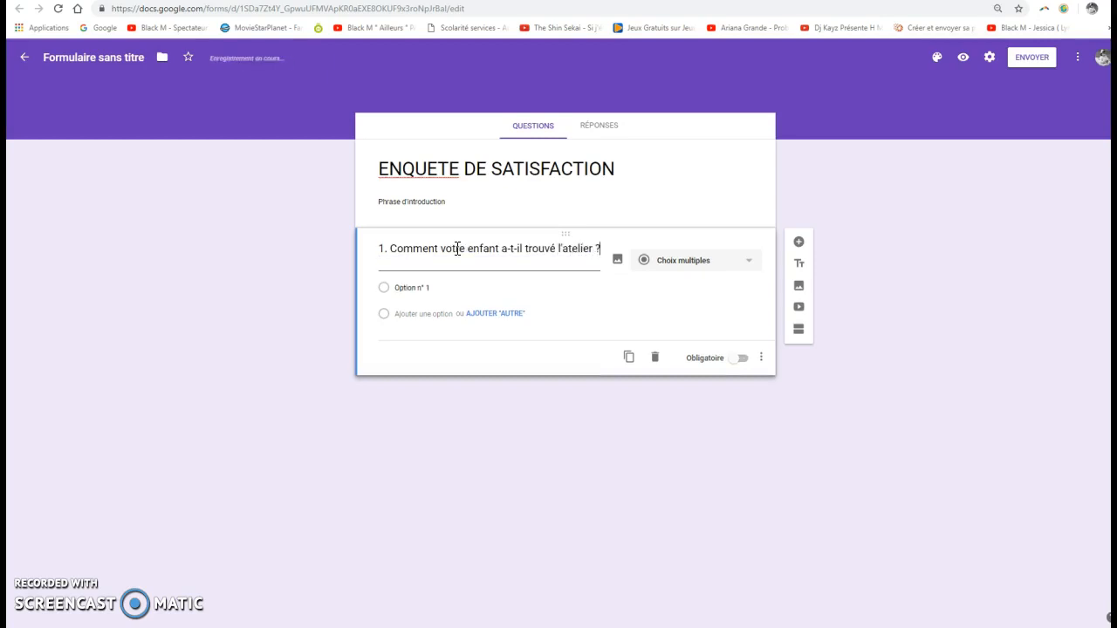
Change the first question's type to Cases à cocher and name its first option "trés intéressant".
left_click(749, 264)
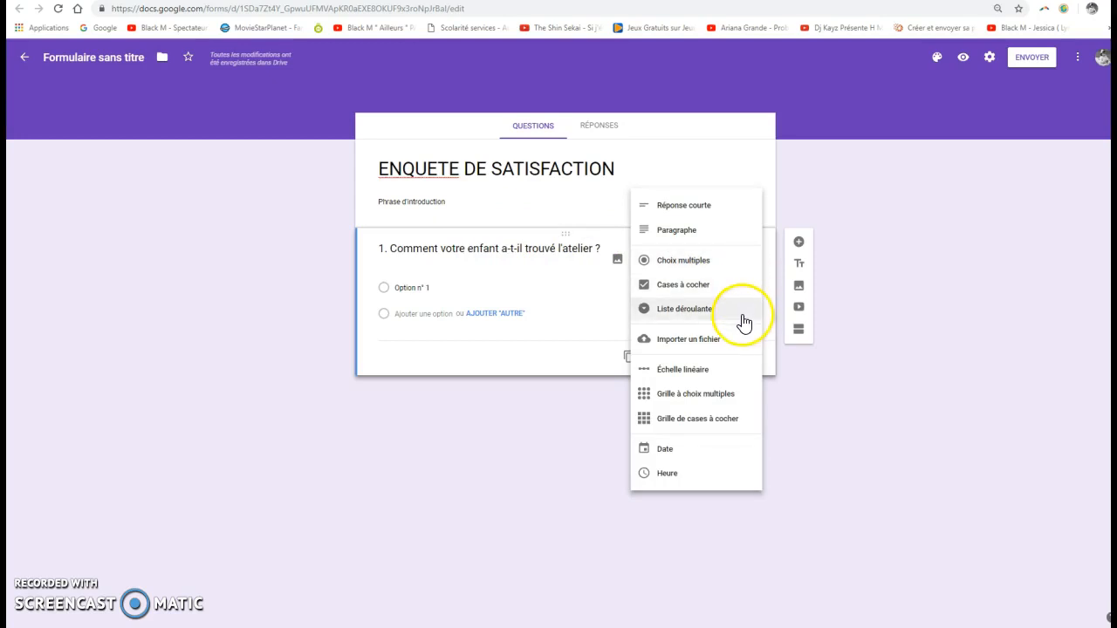
left_click(733, 293)
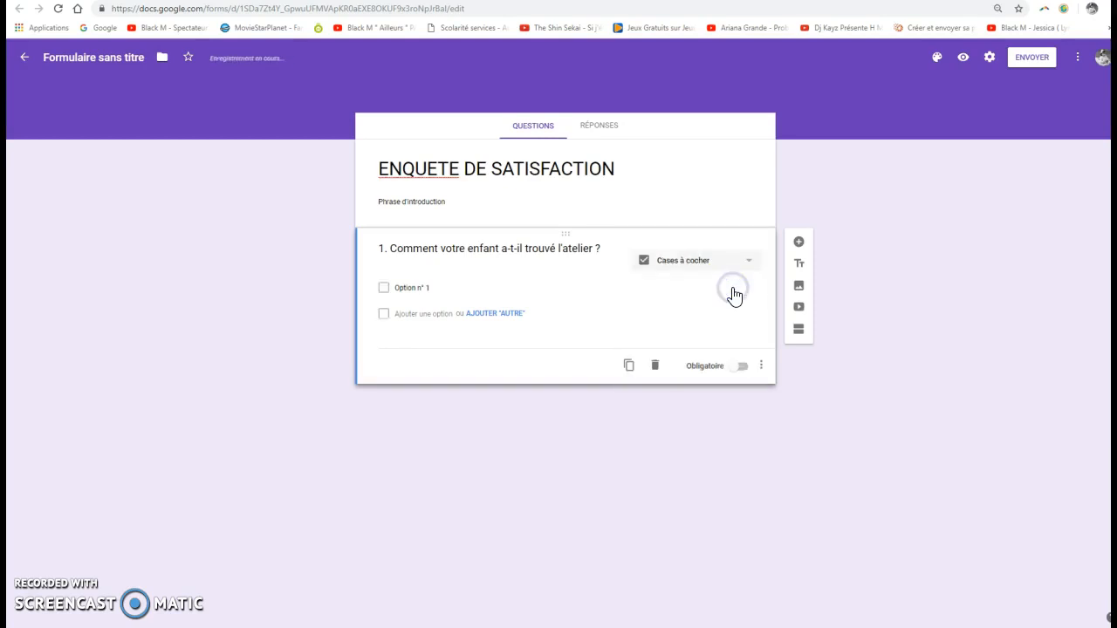
left_click(416, 287)
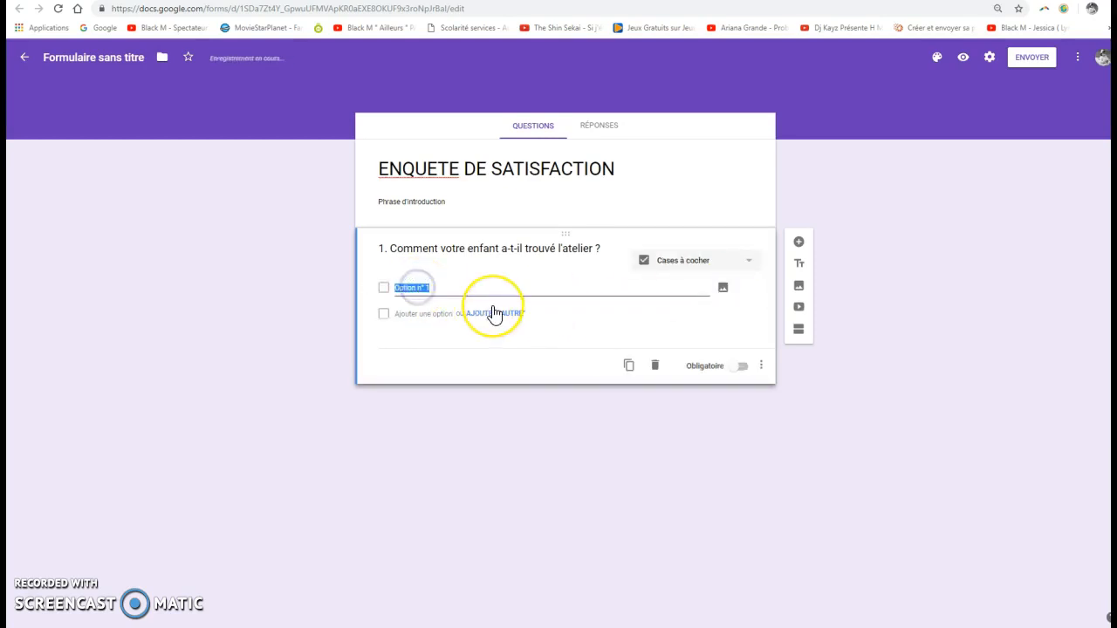
type("trés intéressant")
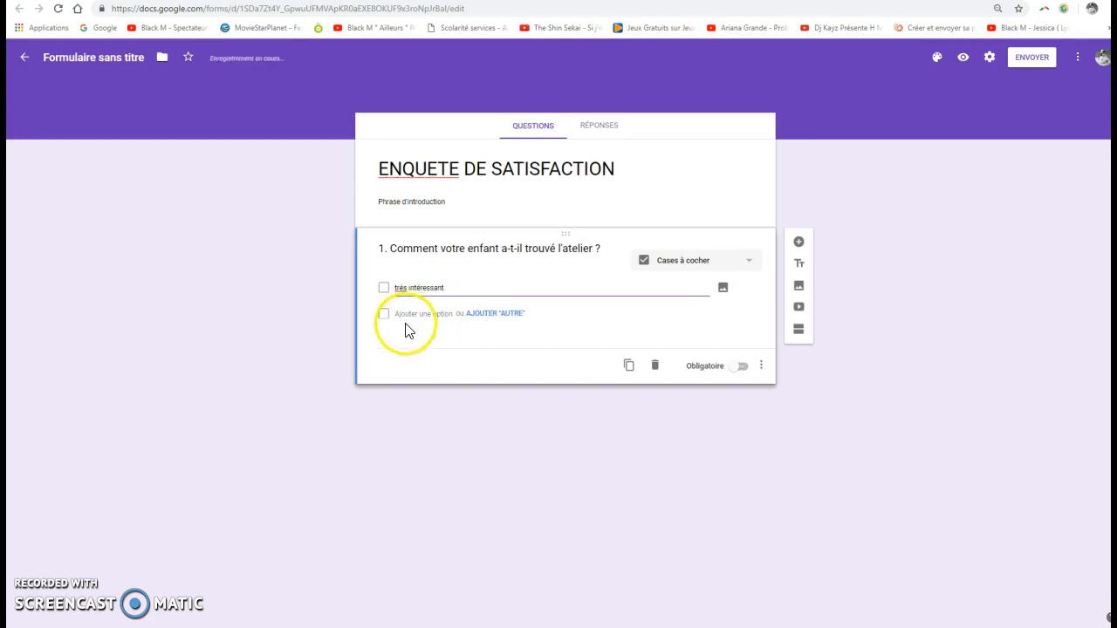
Add the answer options "intéresant", "ennuyant" and "trés ennuyant" to the first question.
left_click(417, 314)
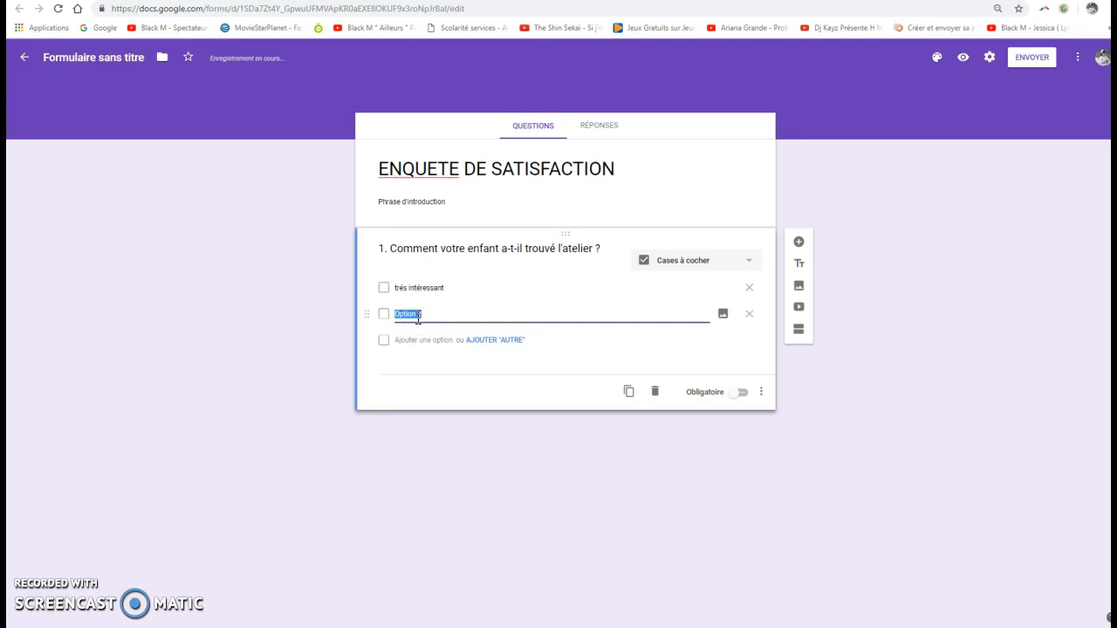
type("intéresant")
left_click(425, 341)
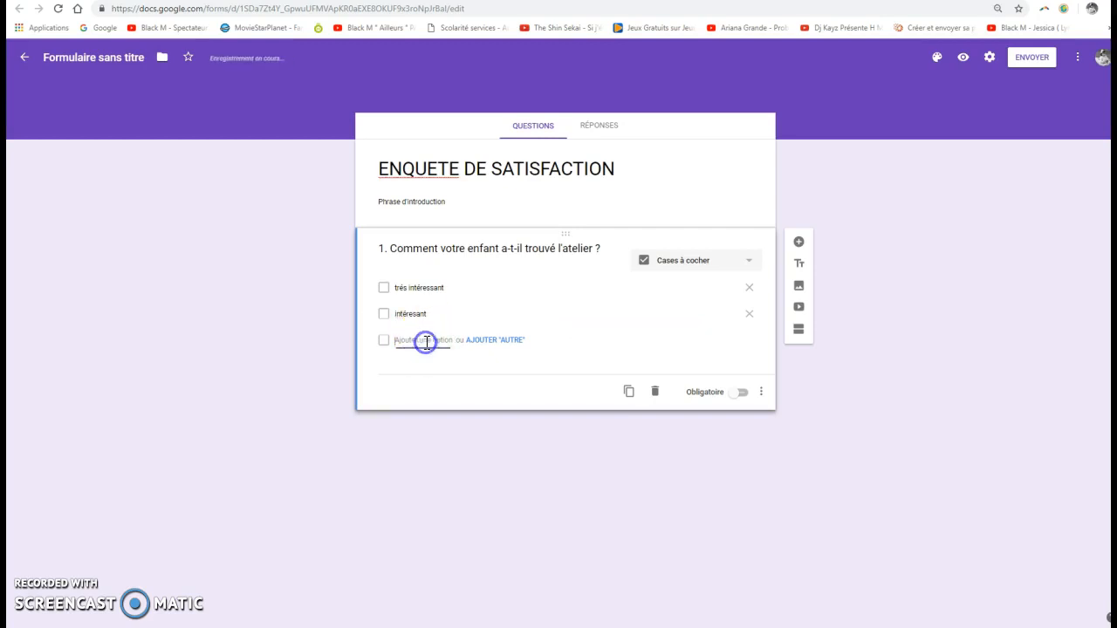
type("ennuyant")
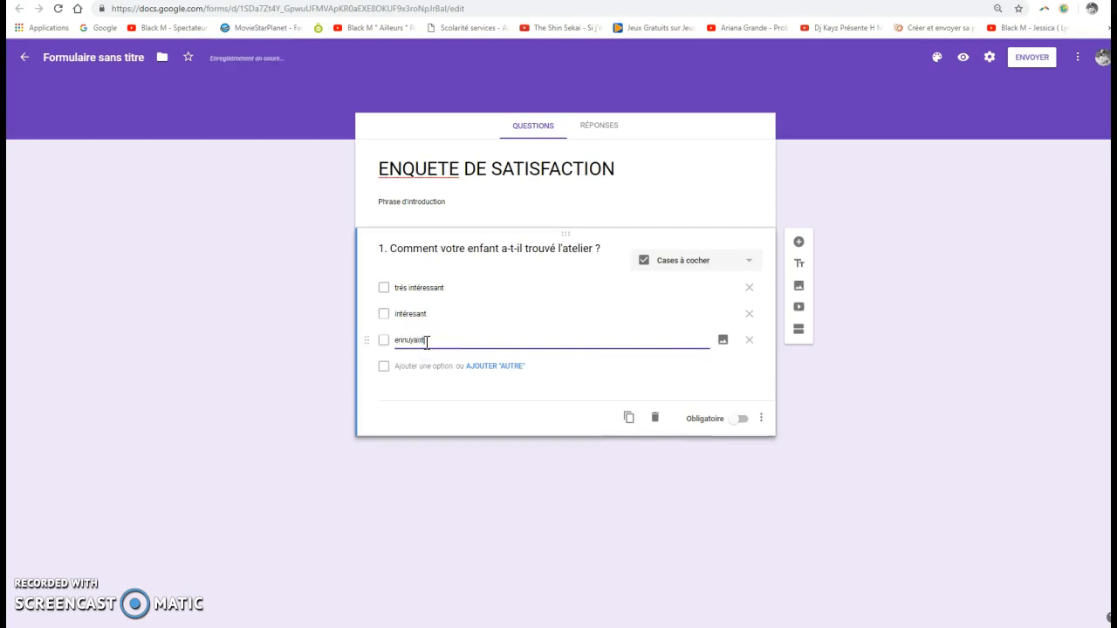
left_click(431, 365)
type("très ennu")
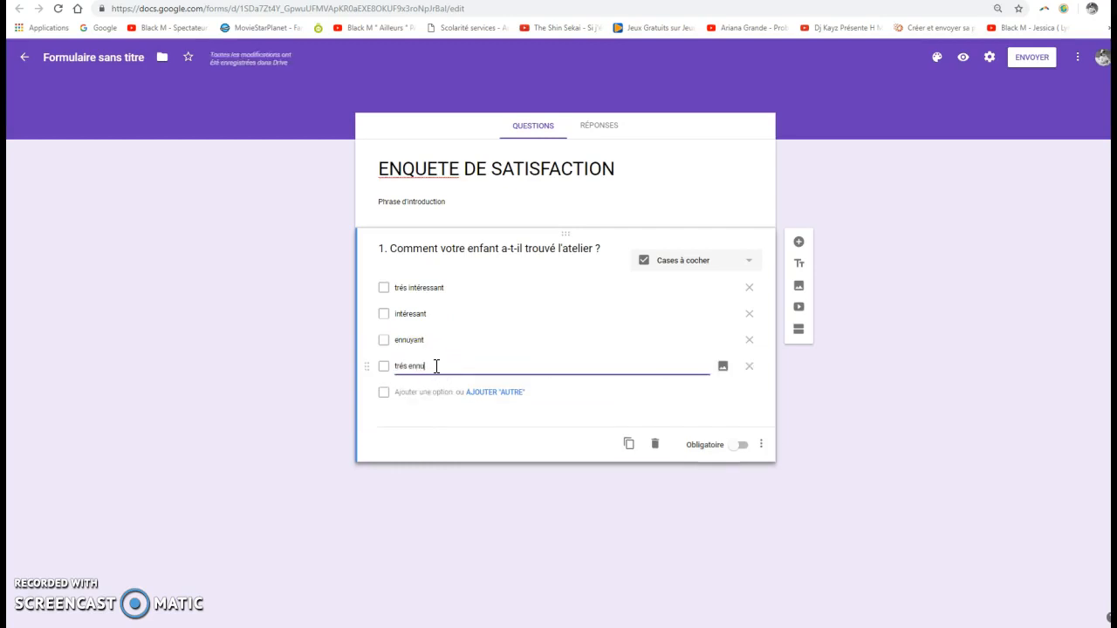
type("yant")
Make the first question mandatory and add a blank multiple-choice question below it.
left_click(743, 446)
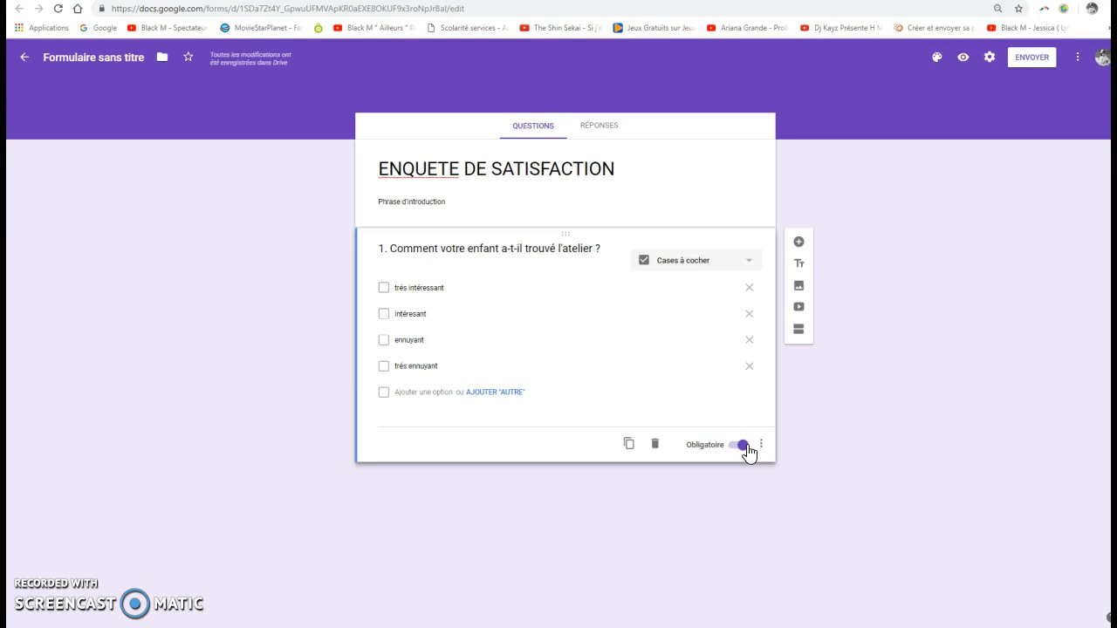
left_click(799, 244)
left_click(442, 413)
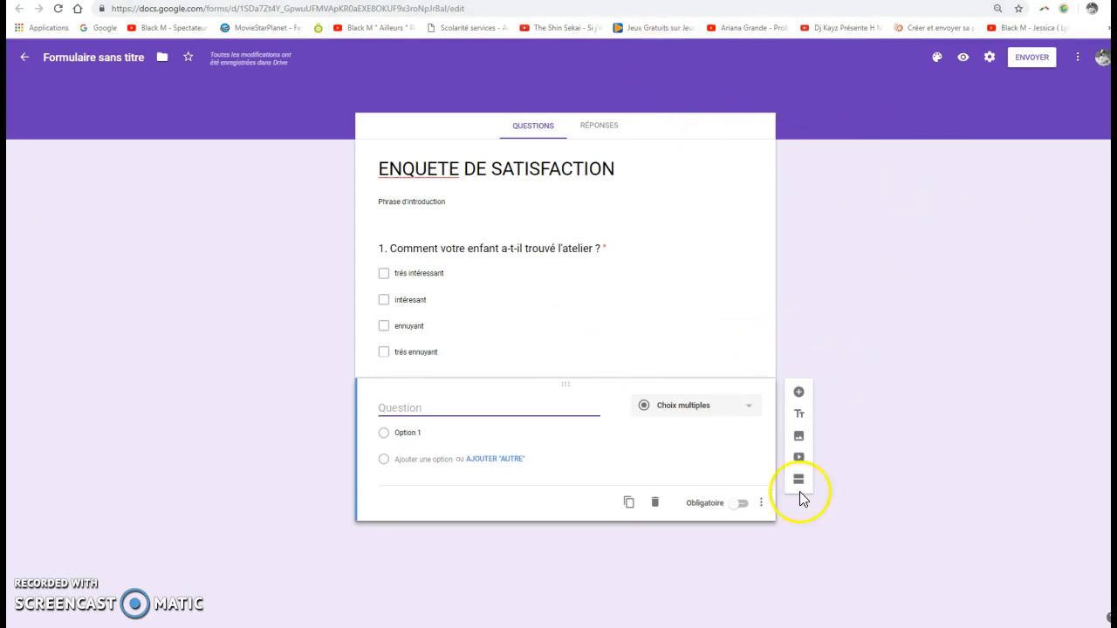
Preview the form as respondents see it and return to editing.
left_click(964, 59)
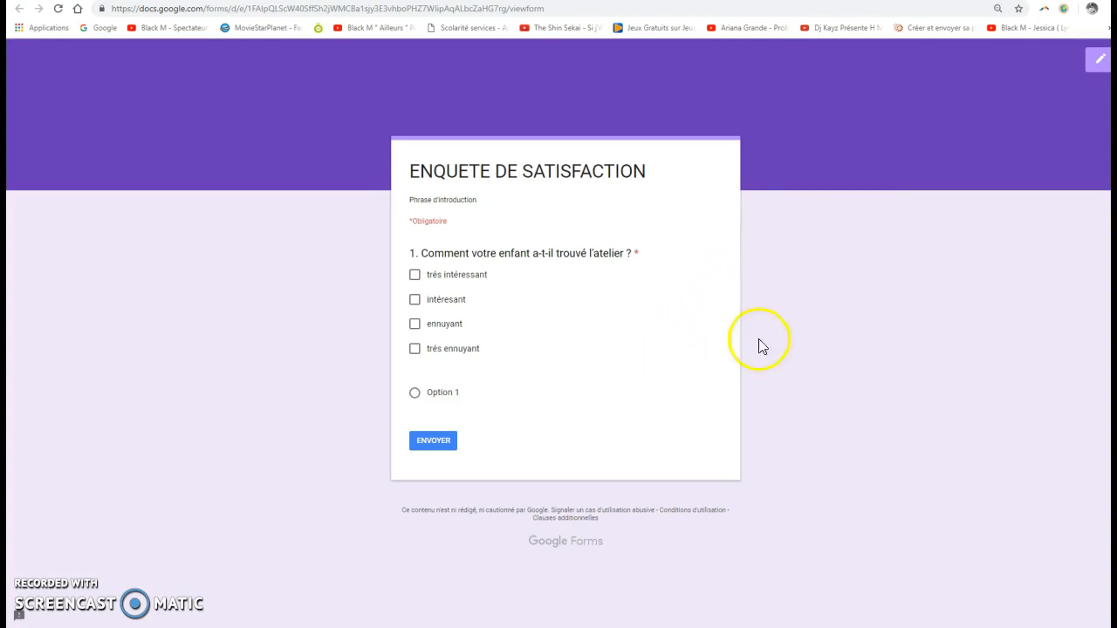
left_click(1099, 66)
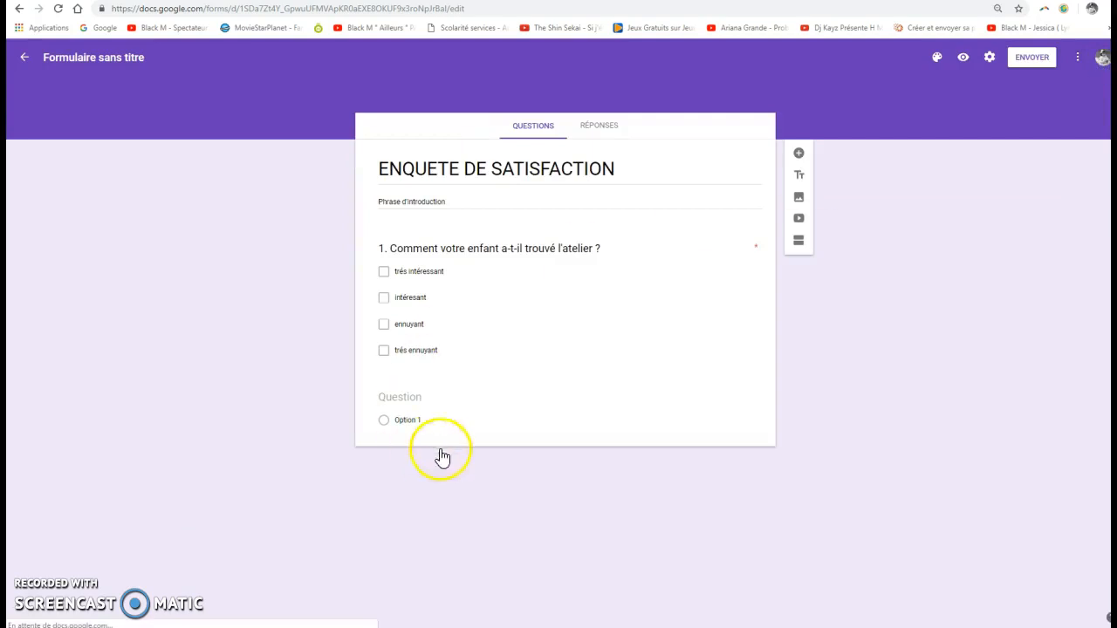
Insert a blank question above the first question and delete it.
left_click(798, 155)
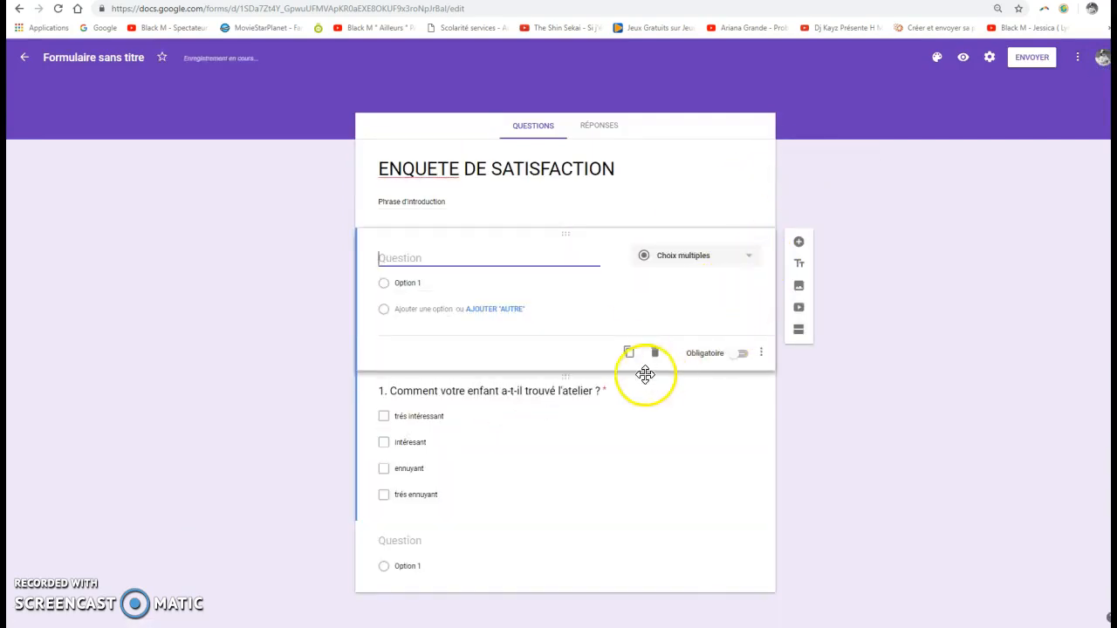
left_click(656, 353)
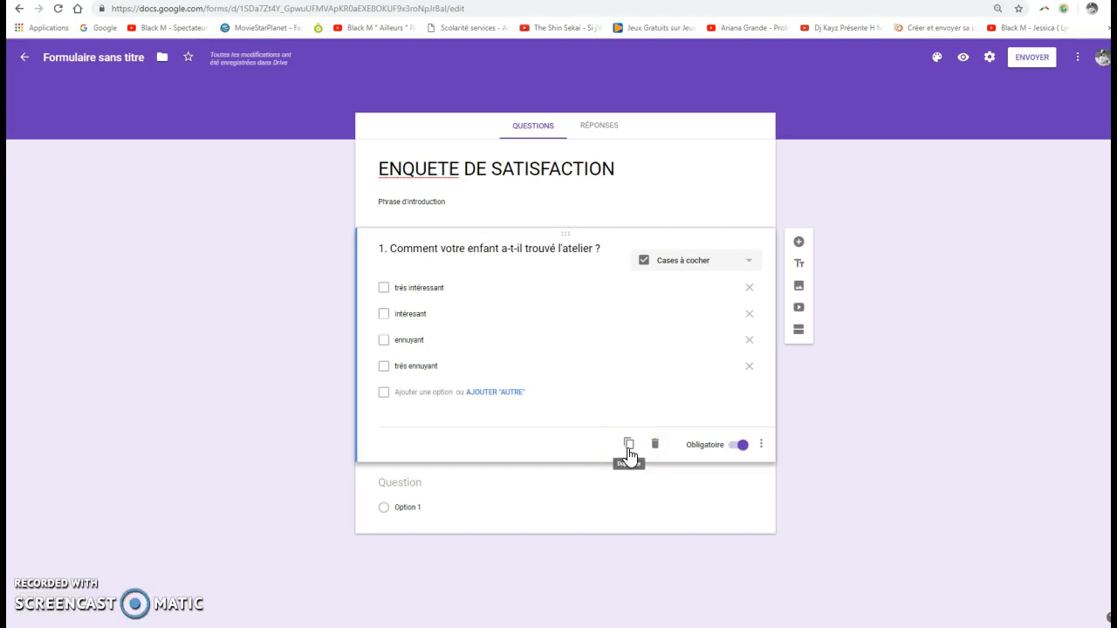
Check the form's collected responses and return to its questions.
left_click(607, 129)
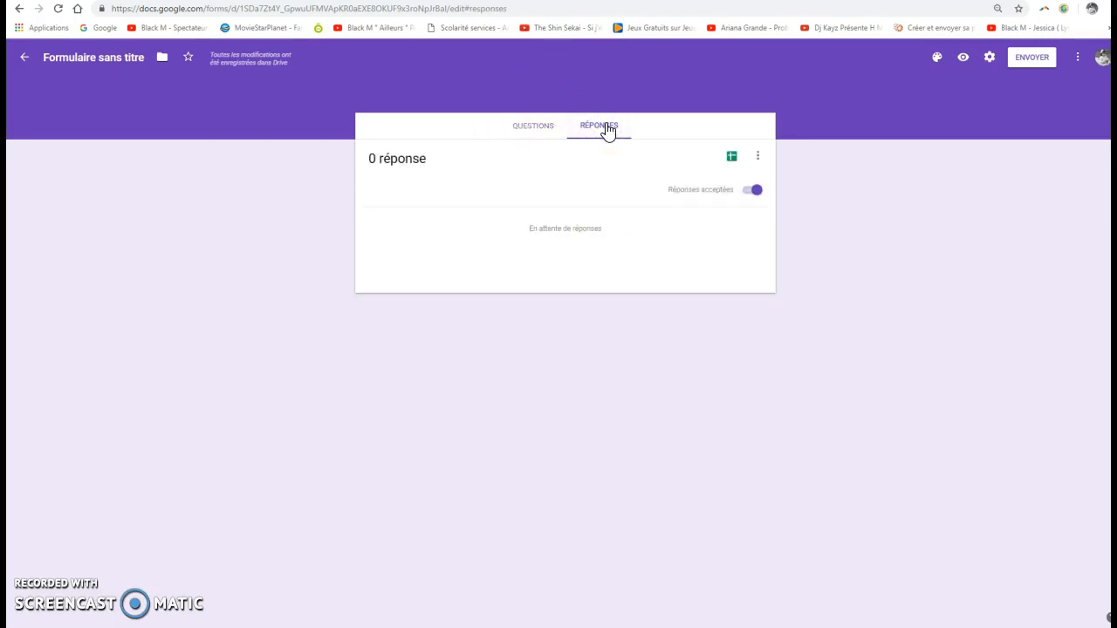
left_click(531, 129)
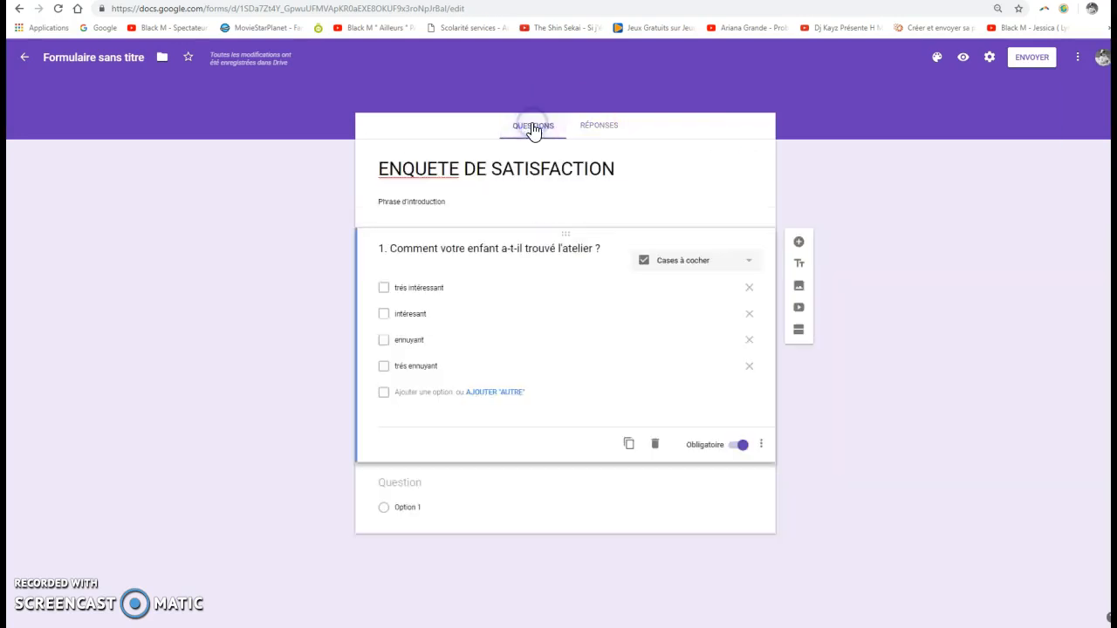
Preview the form, answer the first question with "trés intéressant" and submit the response.
left_click(962, 59)
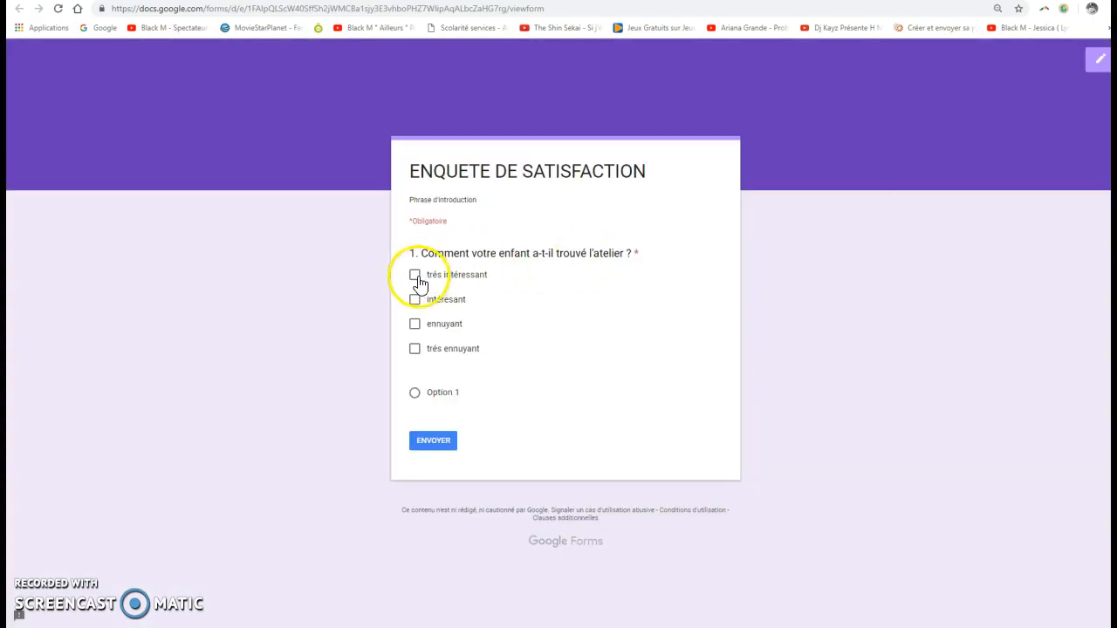
left_click(419, 281)
left_click(428, 441)
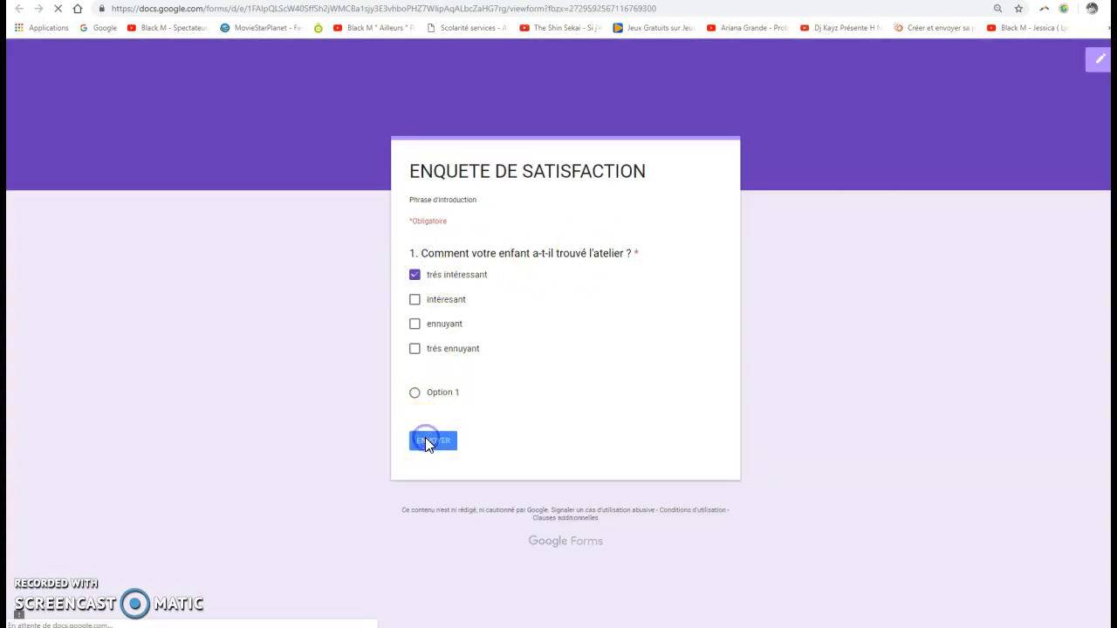
Submit two more test responses to the survey, one answering "ennuyant" and the other "trés ennuyant".
left_click(457, 223)
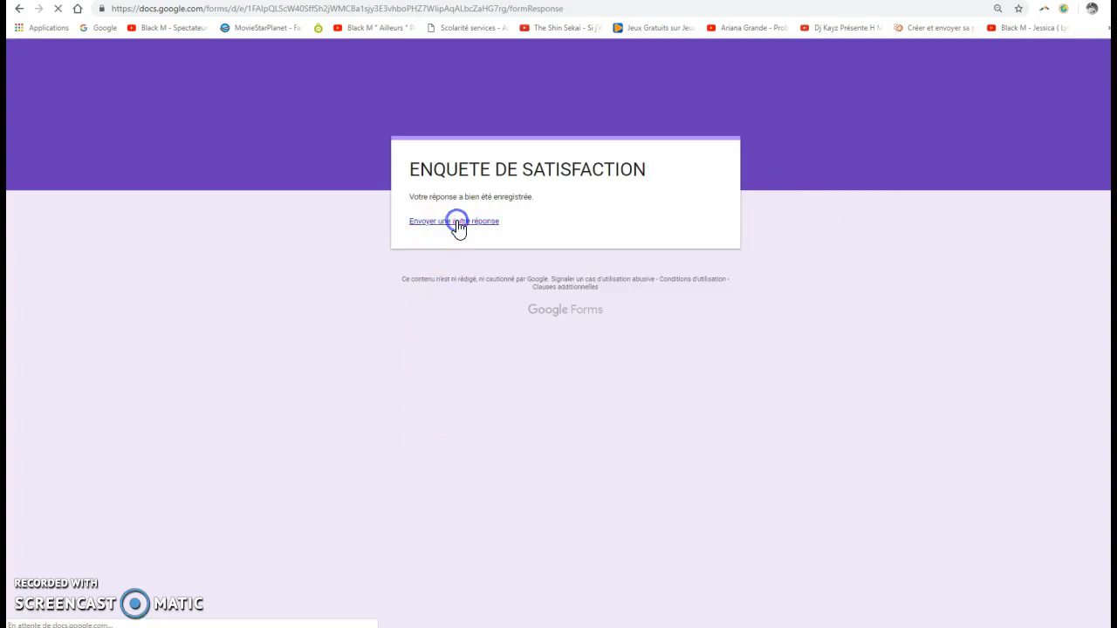
left_click(415, 325)
left_click(448, 445)
left_click(455, 221)
left_click(416, 351)
left_click(433, 441)
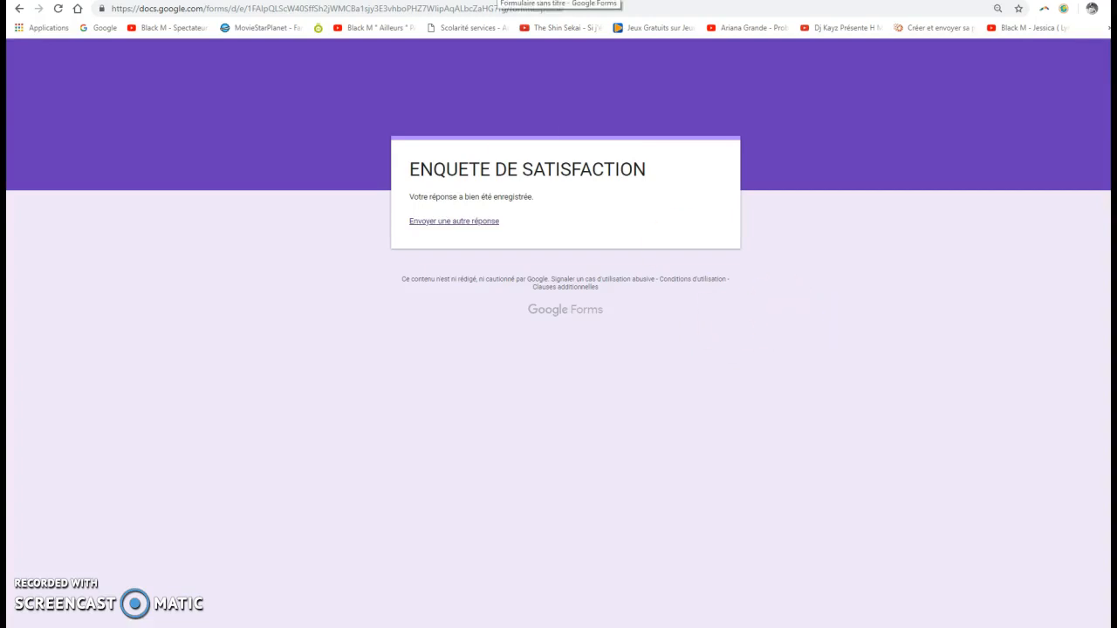
Go back to the form editor, examine the summary chart of the collected responses and return to the questions.
left_click(498, 0)
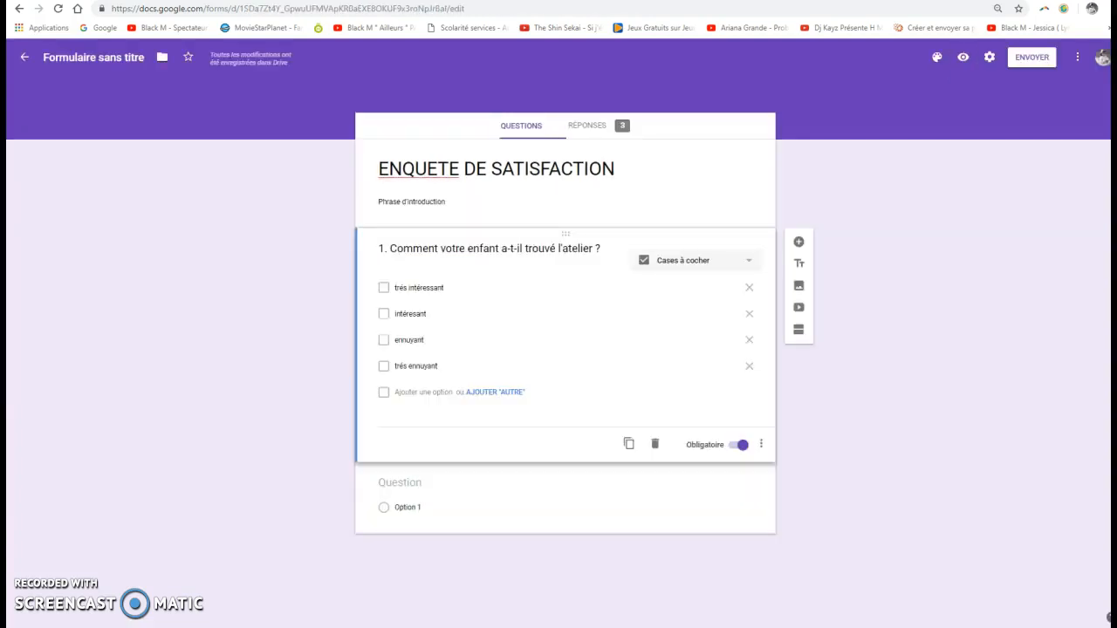
left_click(588, 127)
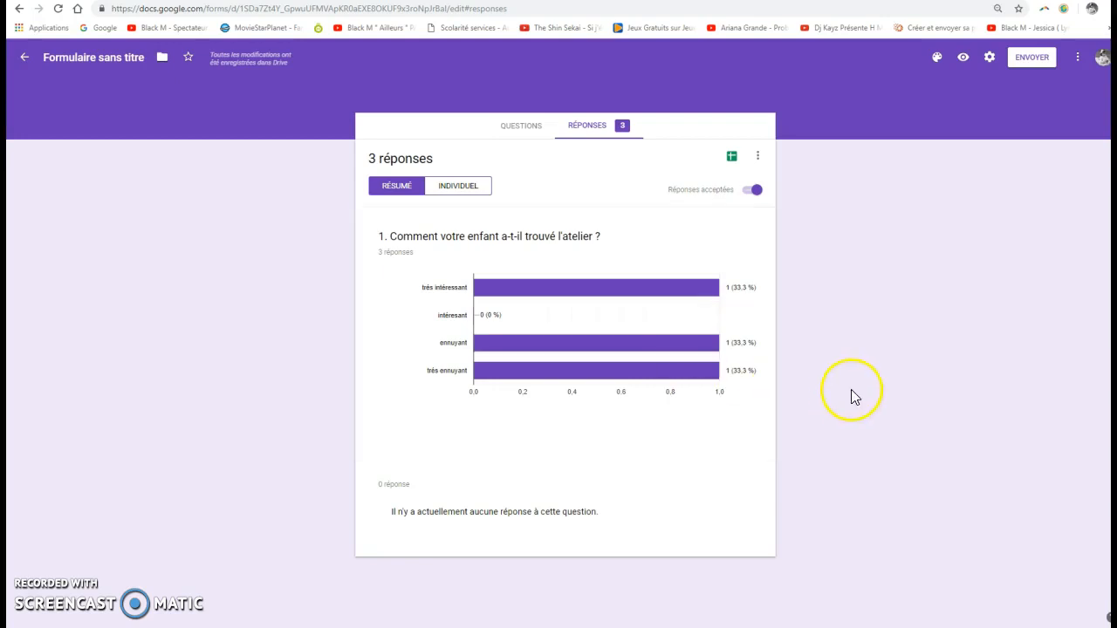
left_click(519, 128)
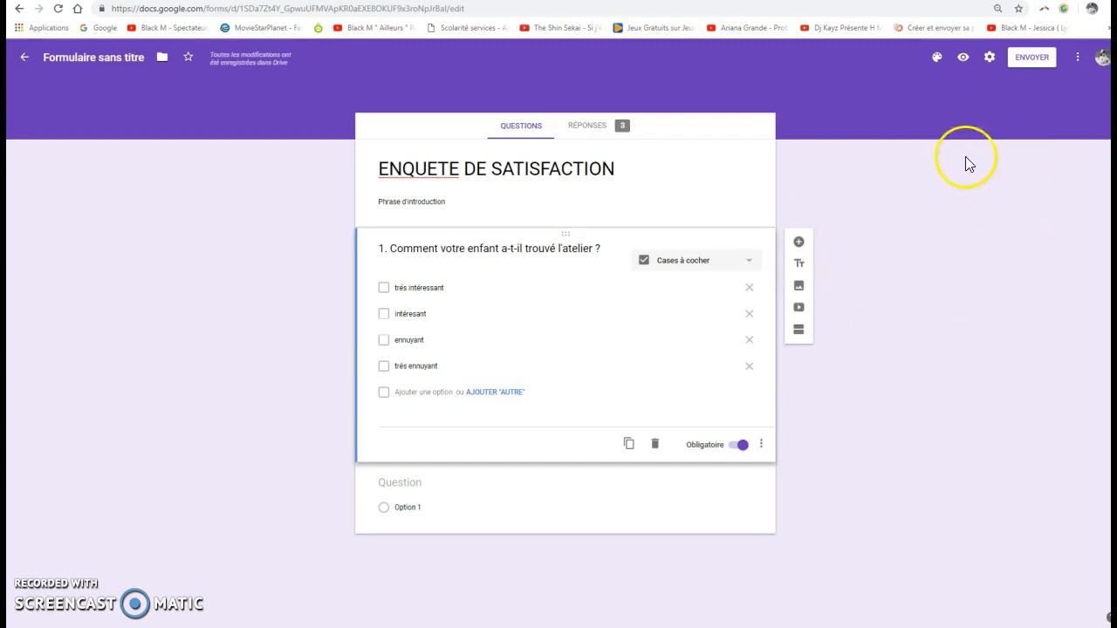
Examine the link and e-mail options for sending the form and close the dialog without sending.
left_click(1033, 61)
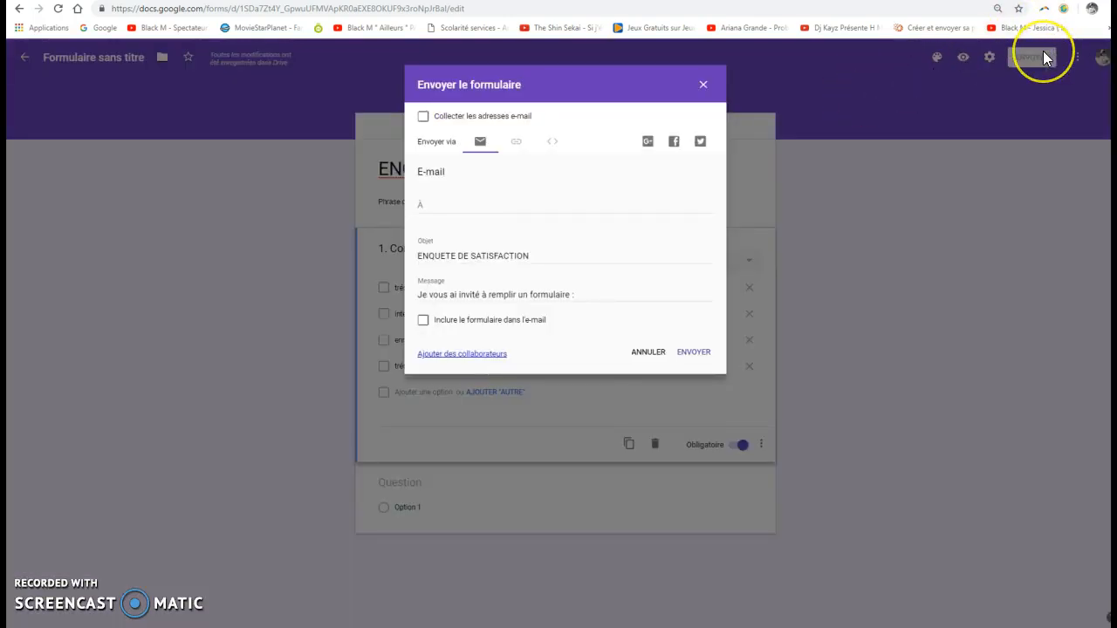
left_click(516, 142)
left_click(479, 143)
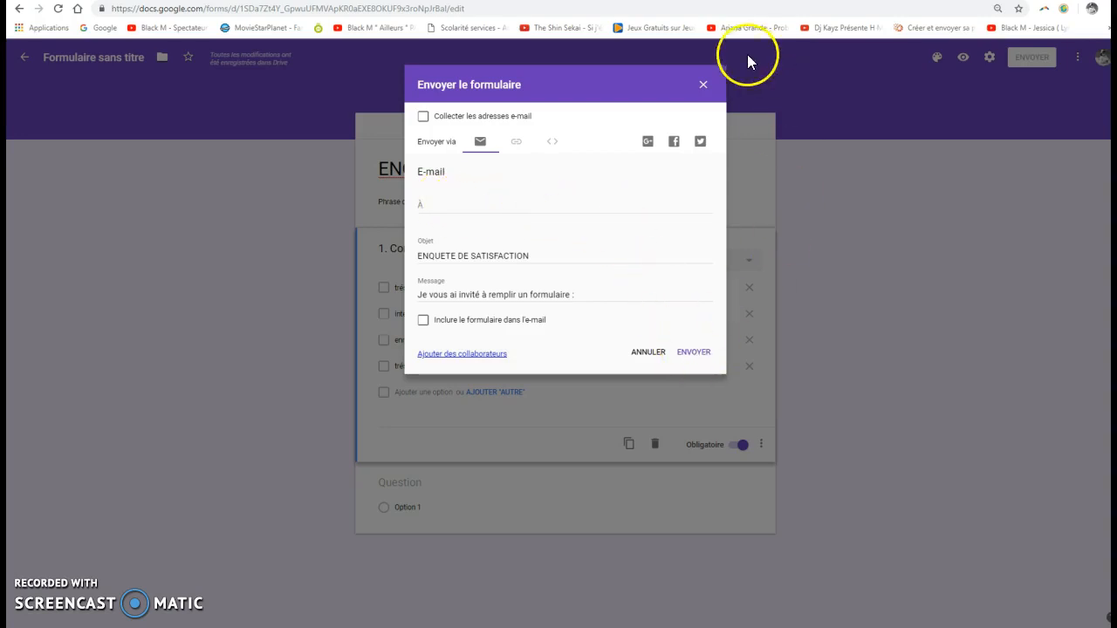
left_click(703, 88)
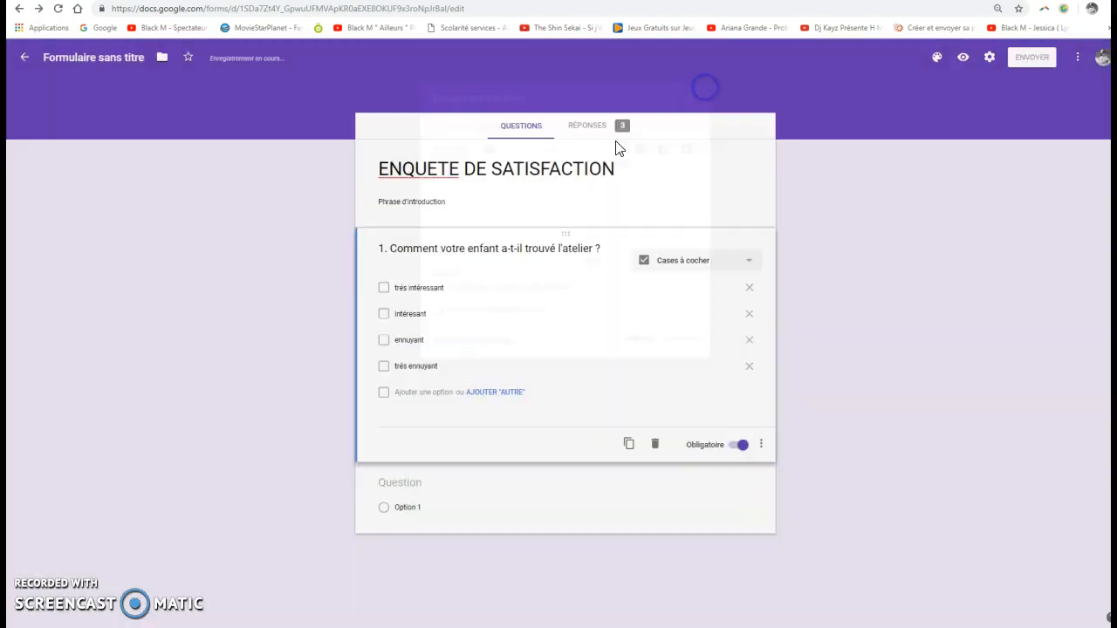